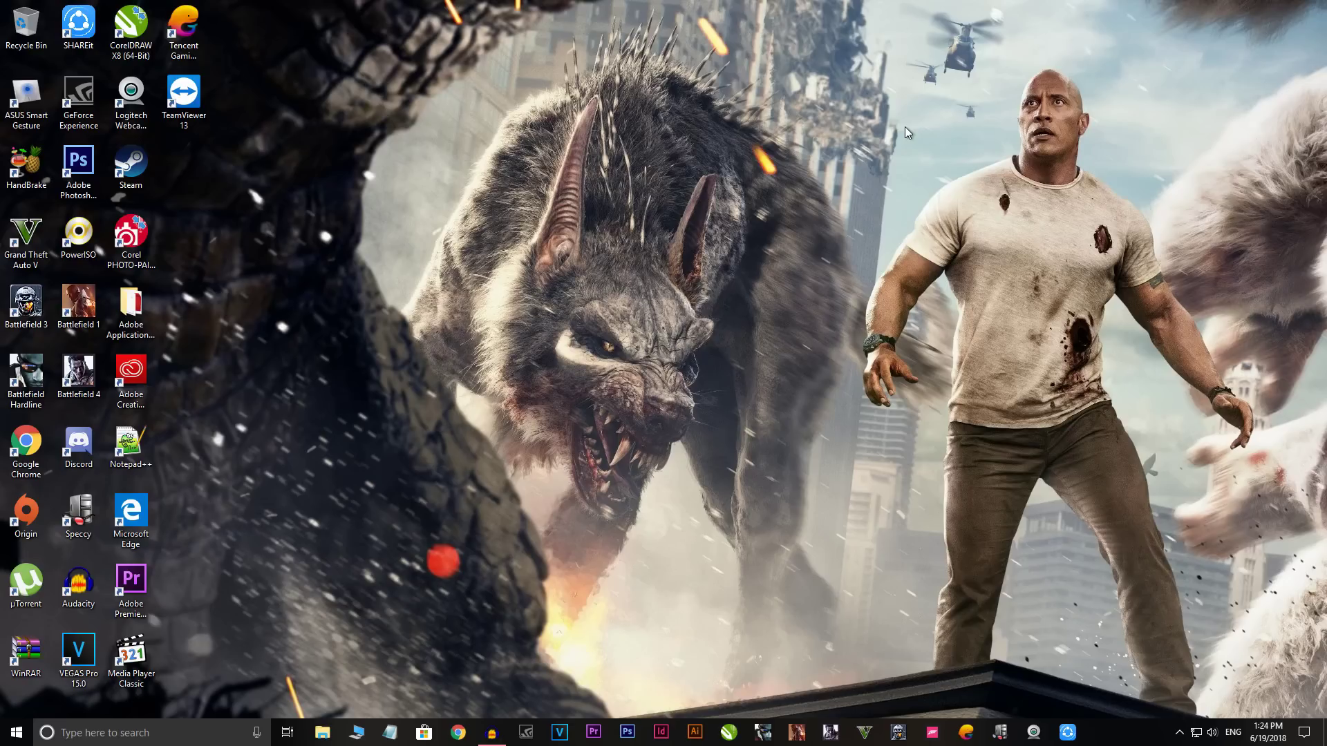
Bring up the Tencent Gaming Buddy window and show its main menu (Update, Feedback, Setting, Diagnosis)
click(966, 732)
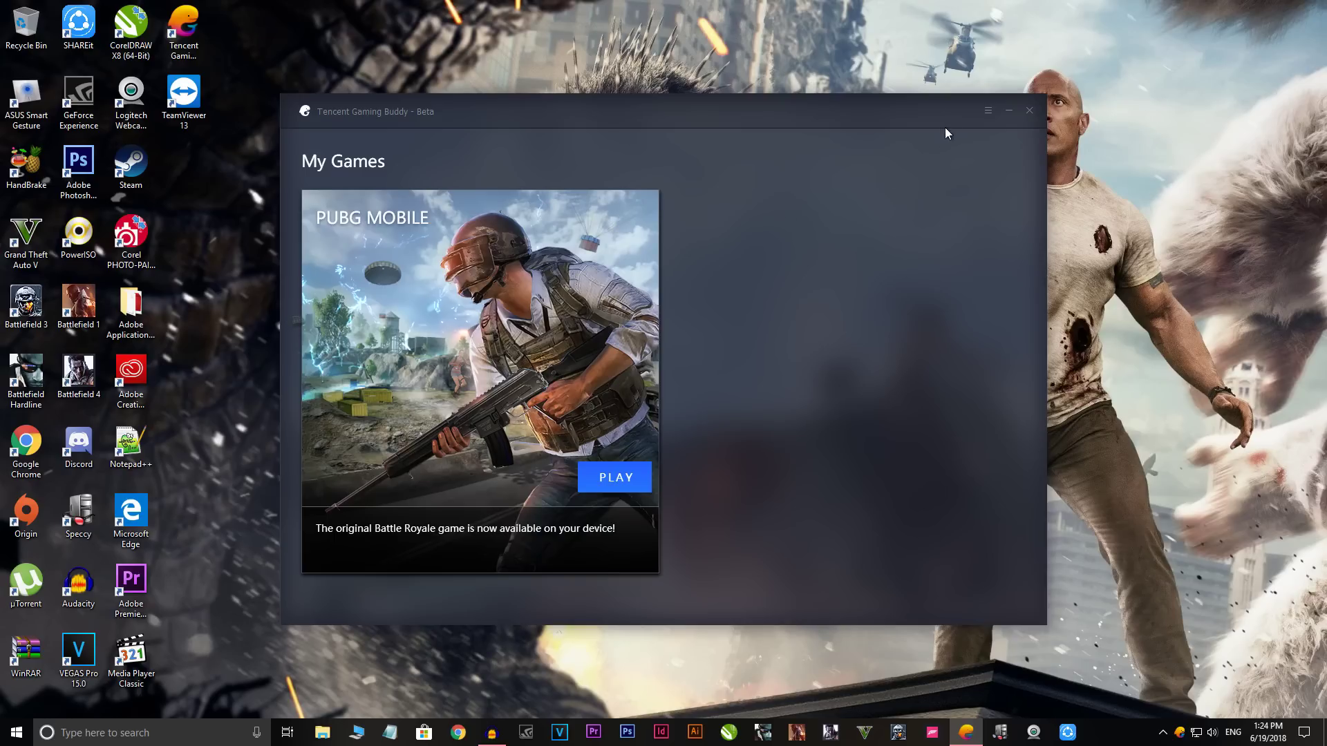
click(988, 111)
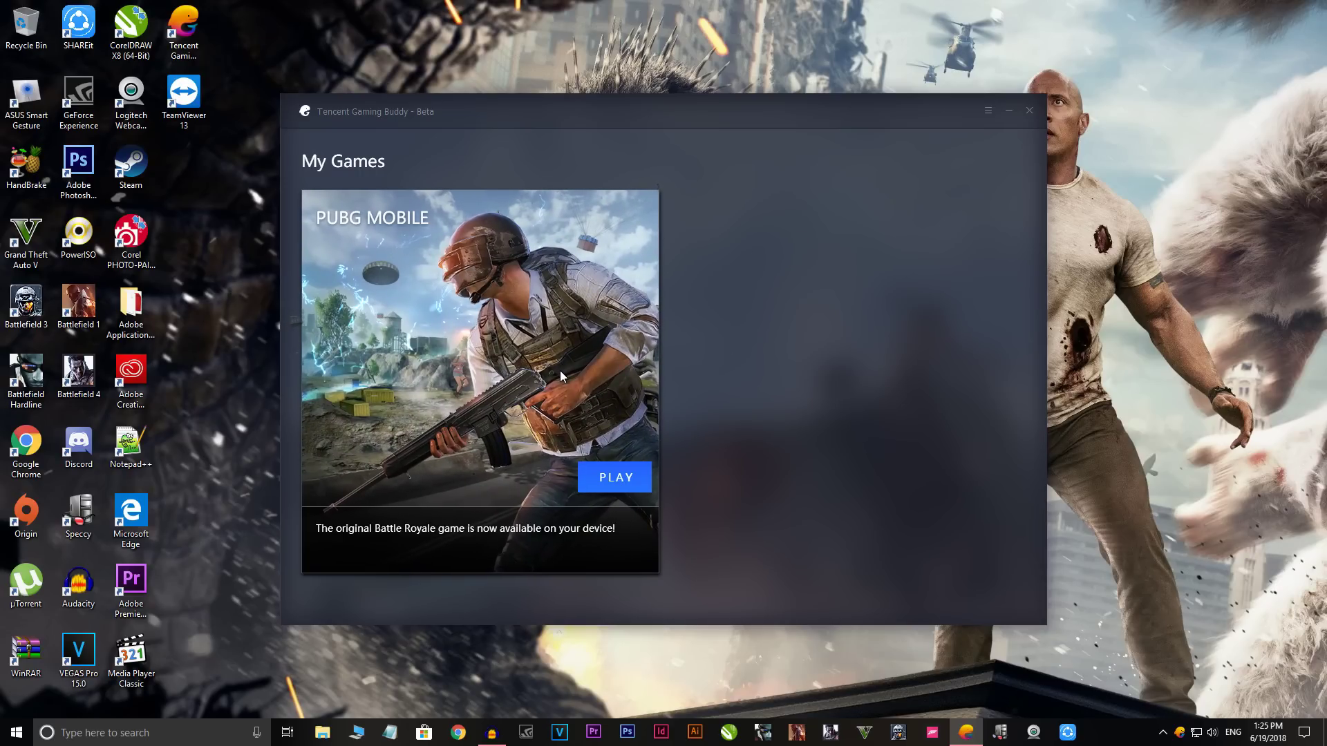
click(988, 110)
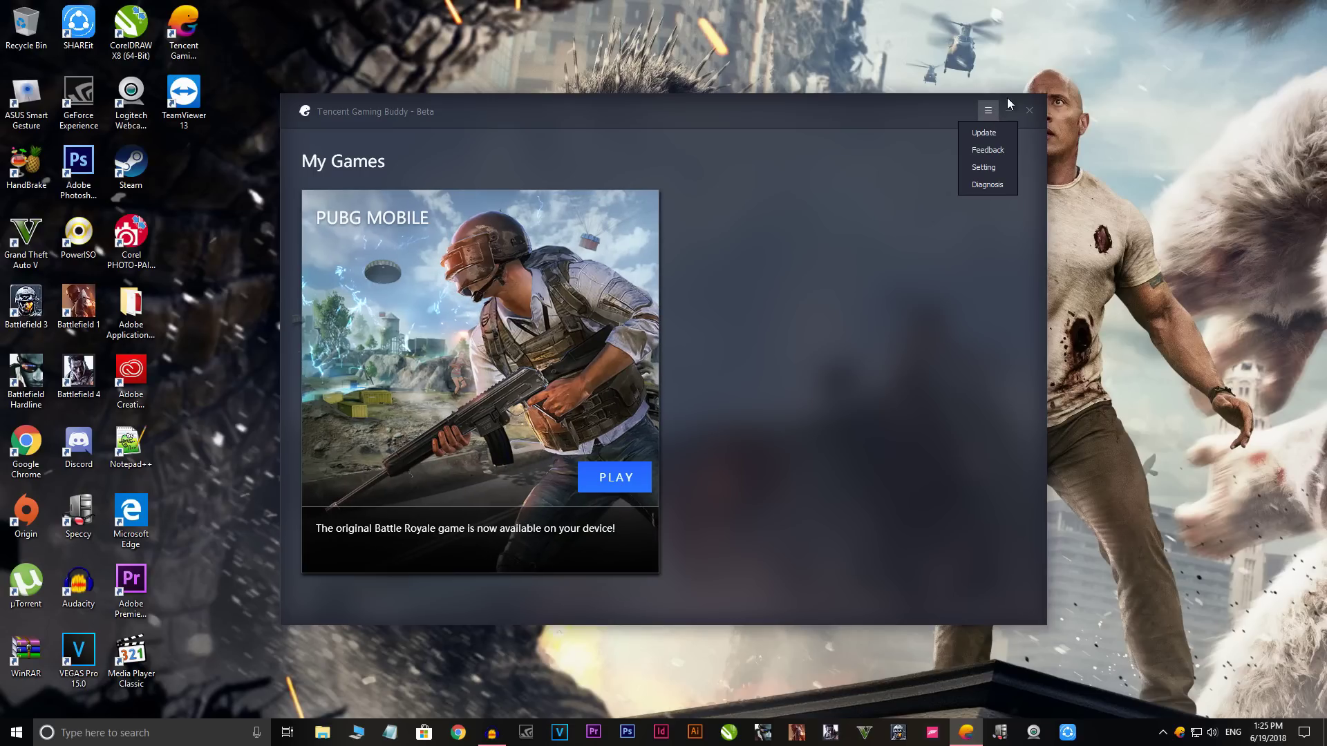
Save 简体中文 as the interface language in Settings, confirm the restart notice, and close the window
click(983, 169)
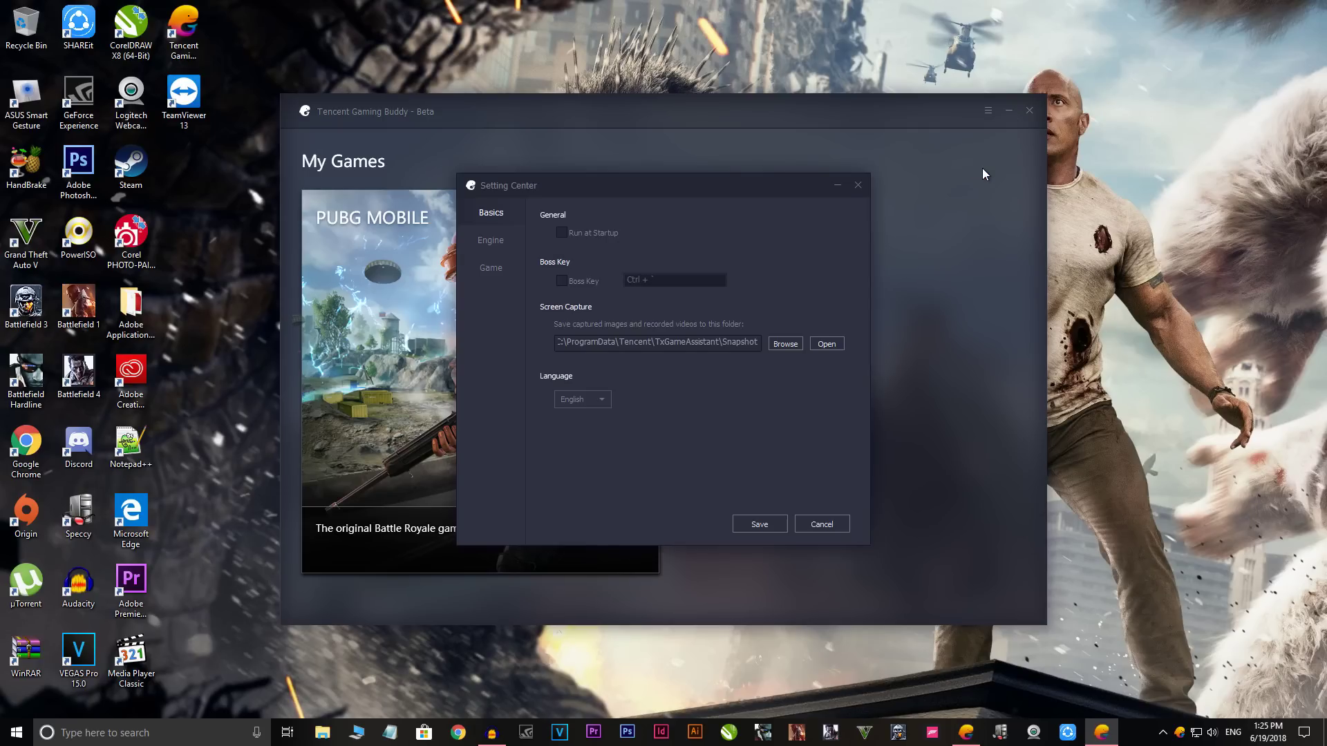
drag(626, 201, 637, 147)
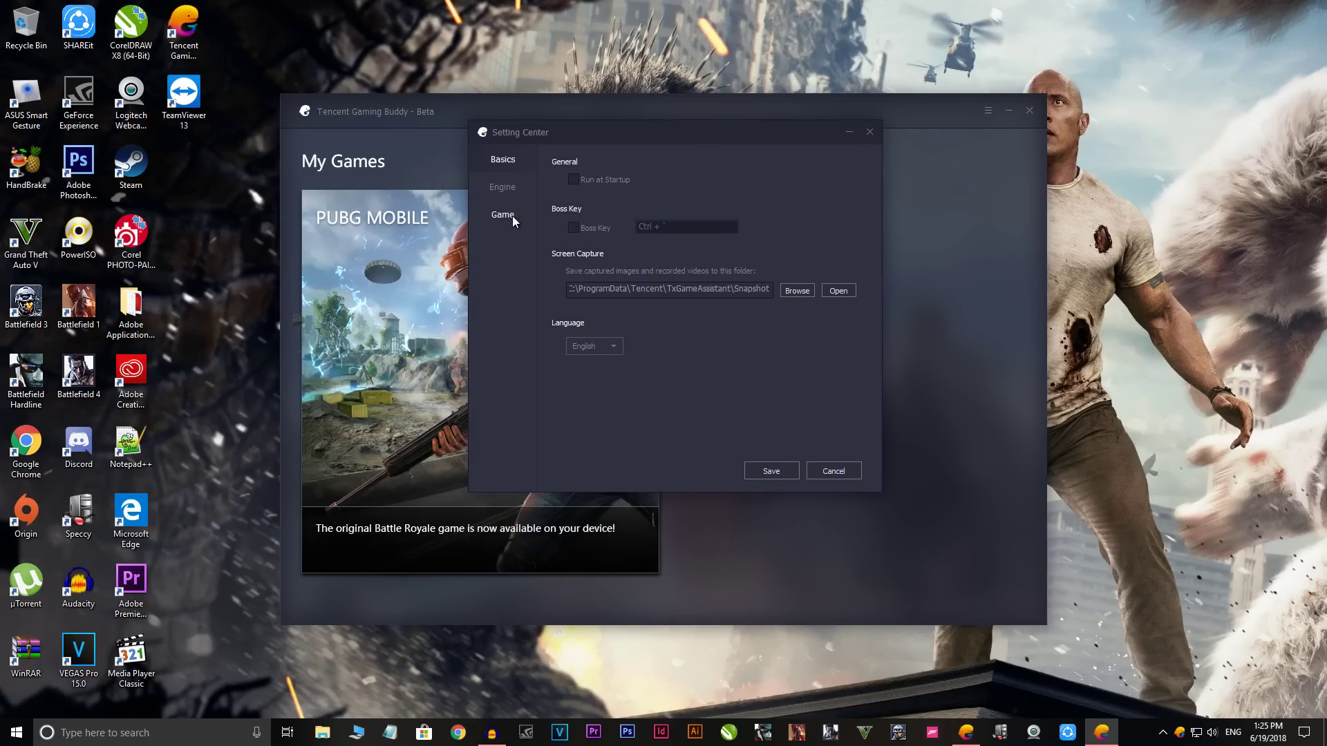
click(587, 346)
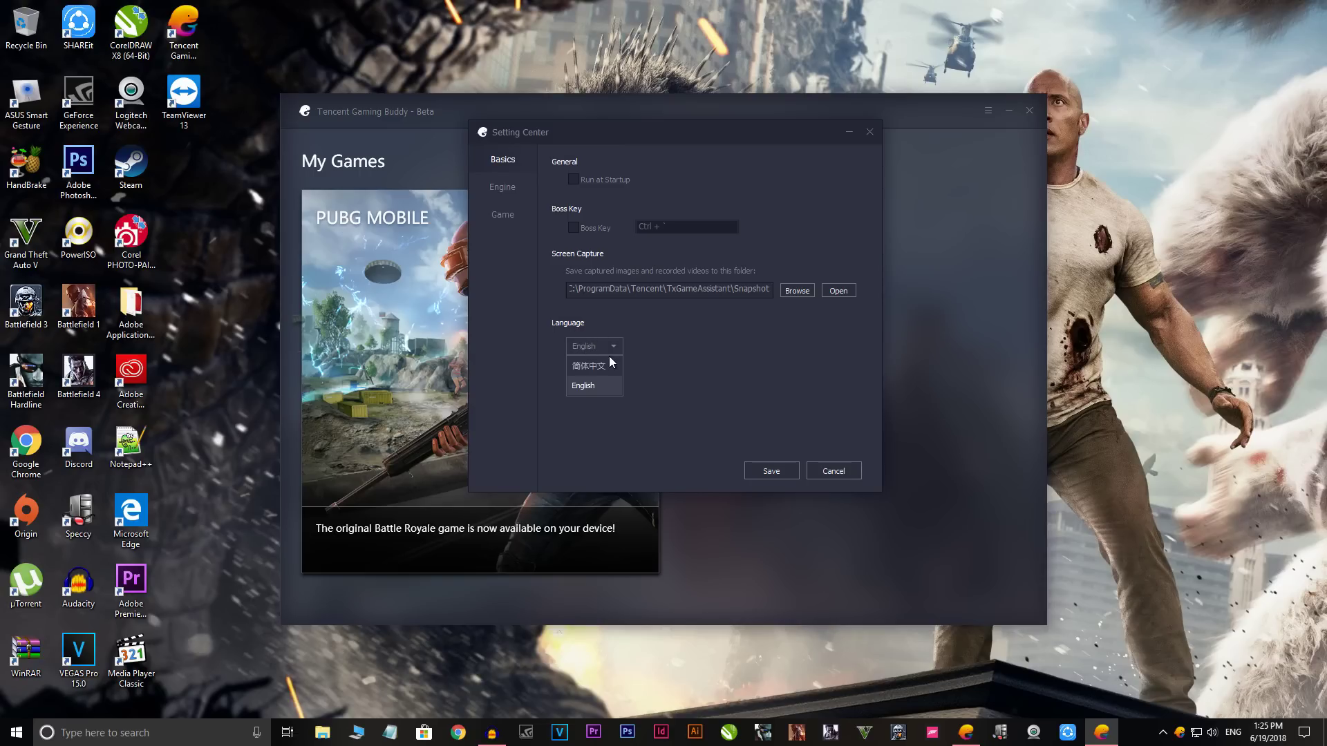
click(606, 367)
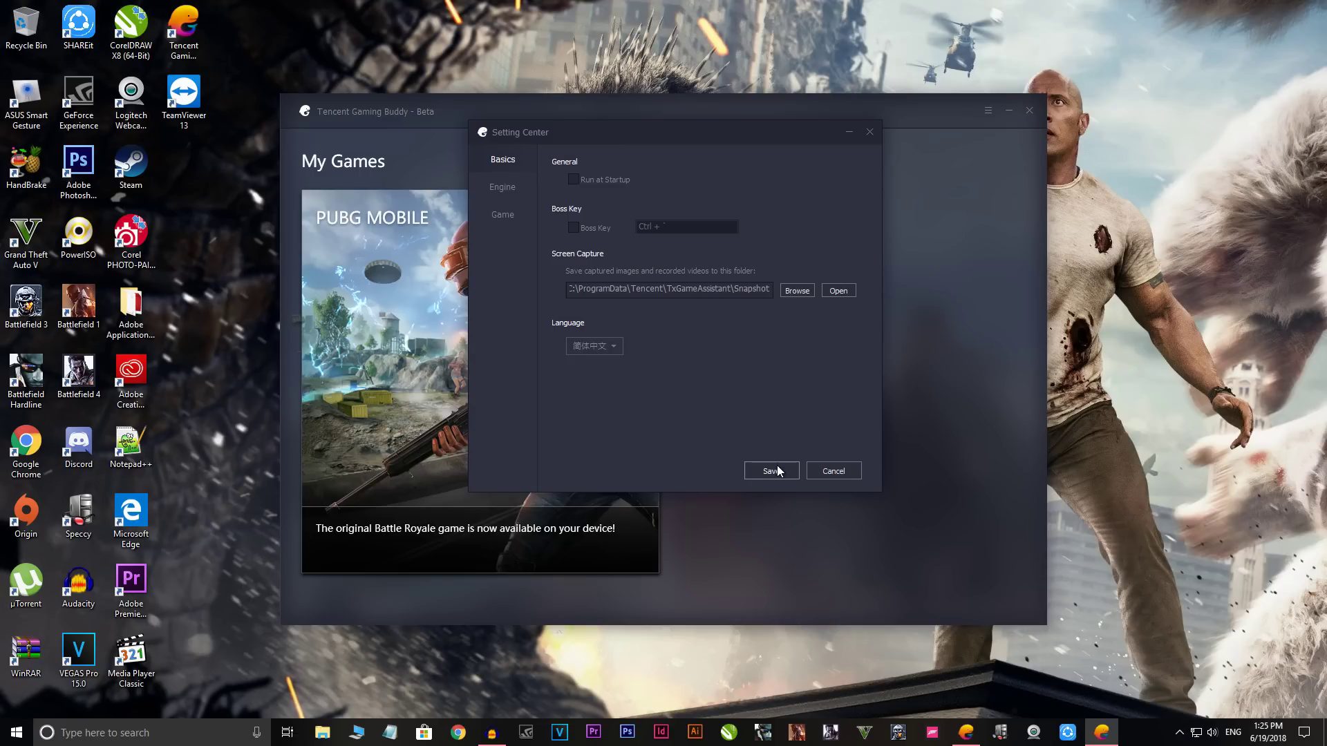
click(772, 470)
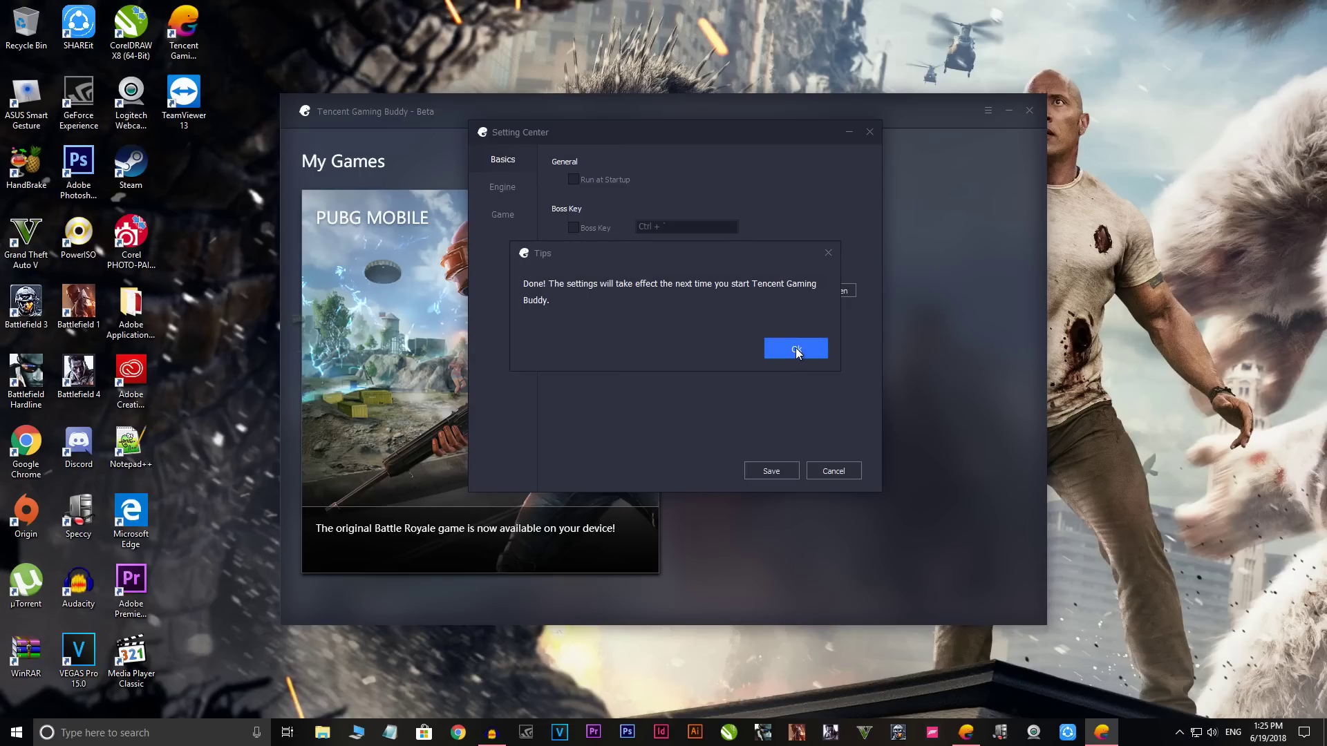
click(796, 350)
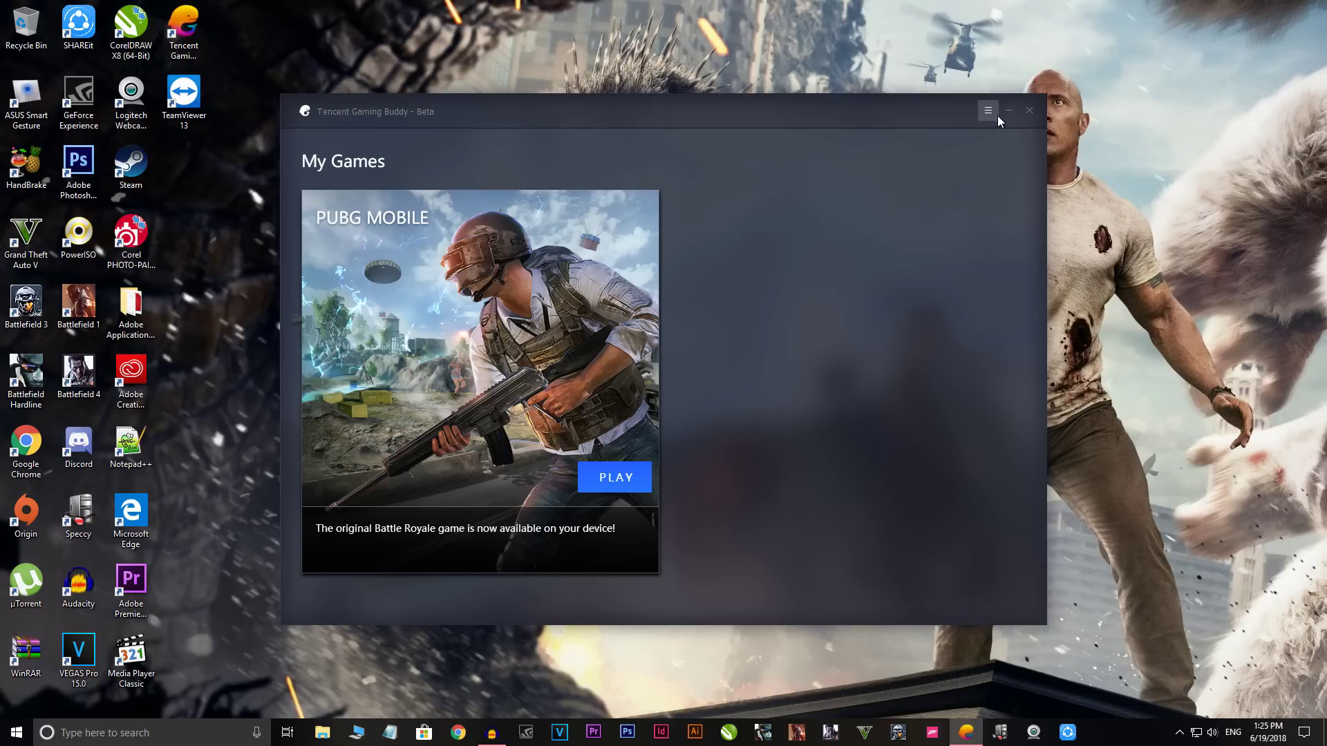
click(1029, 110)
Refresh the desktop and quit Tencent Gaming Buddy completely from its tray icon
right_click(672, 302)
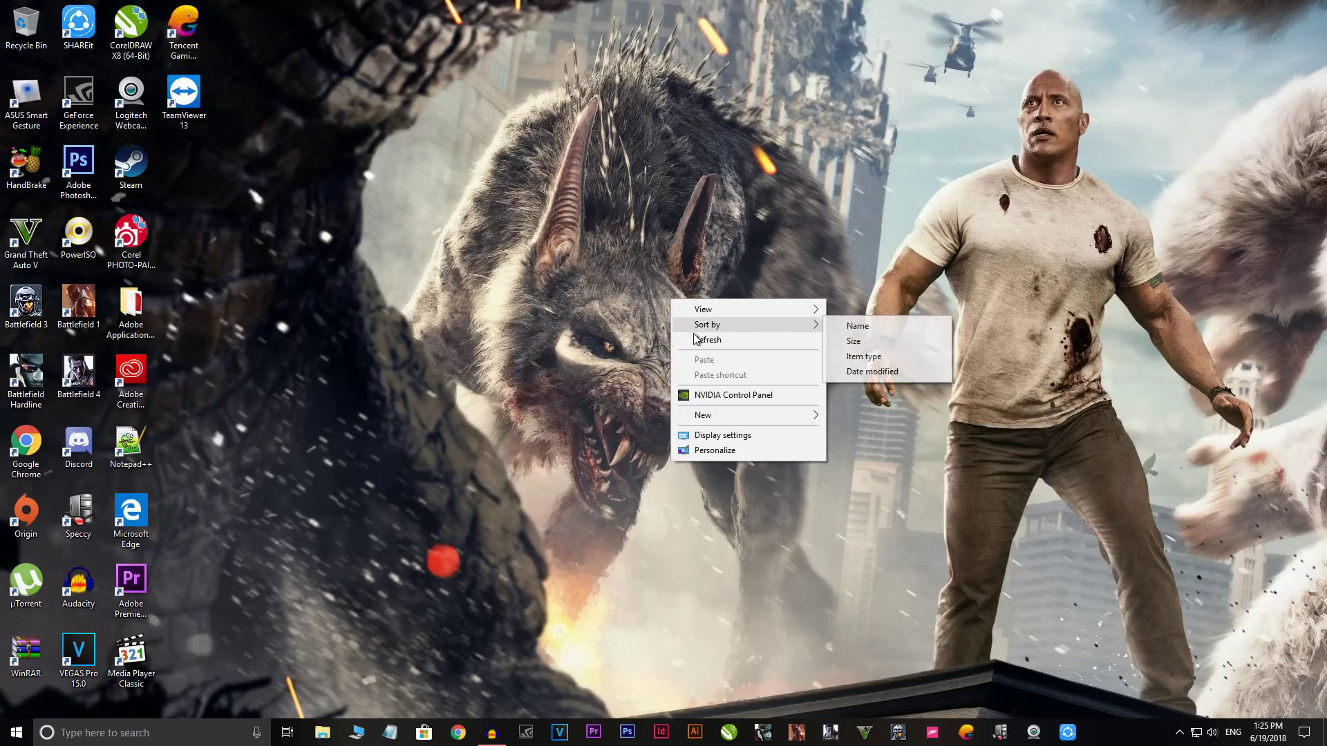
click(706, 340)
click(1180, 740)
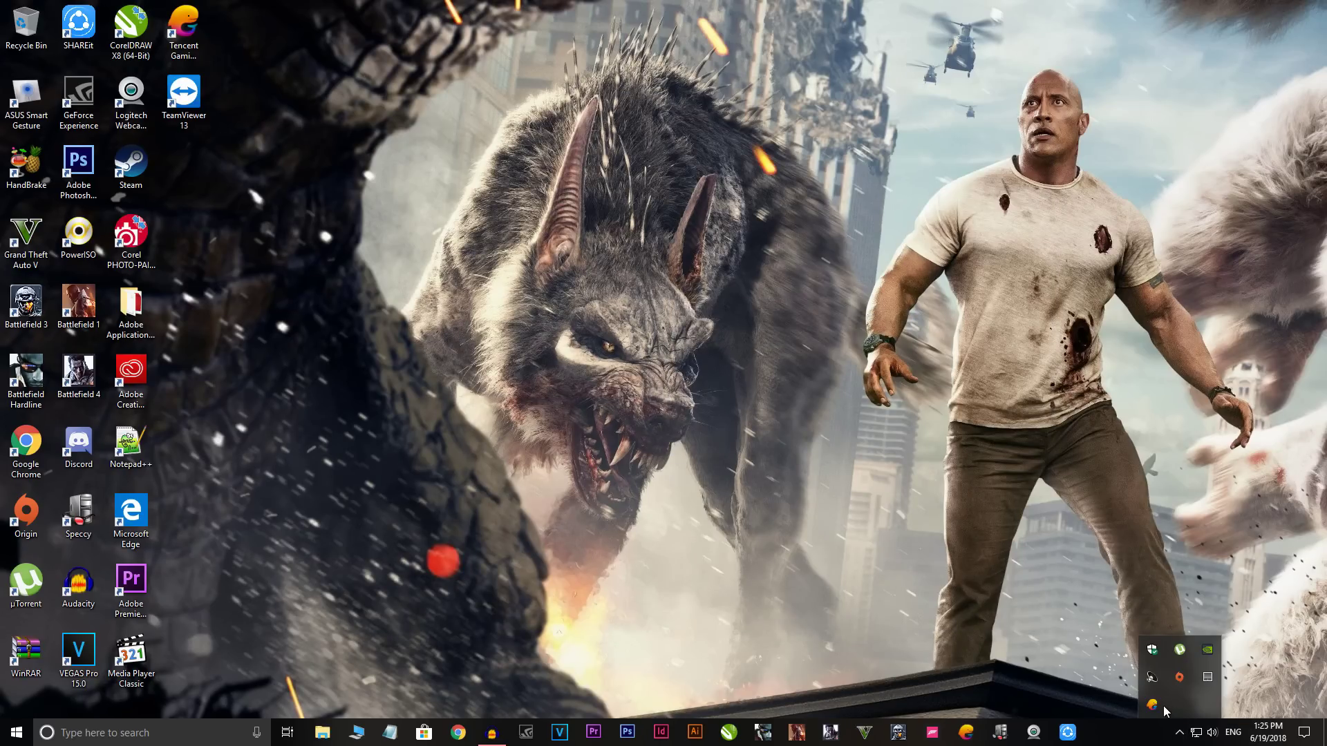
right_click(1151, 705)
click(1187, 700)
Refresh the desktop twice and relaunch Tencent Gaming Buddy, now in Simplified Chinese
right_click(722, 380)
click(759, 421)
right_click(675, 349)
click(711, 391)
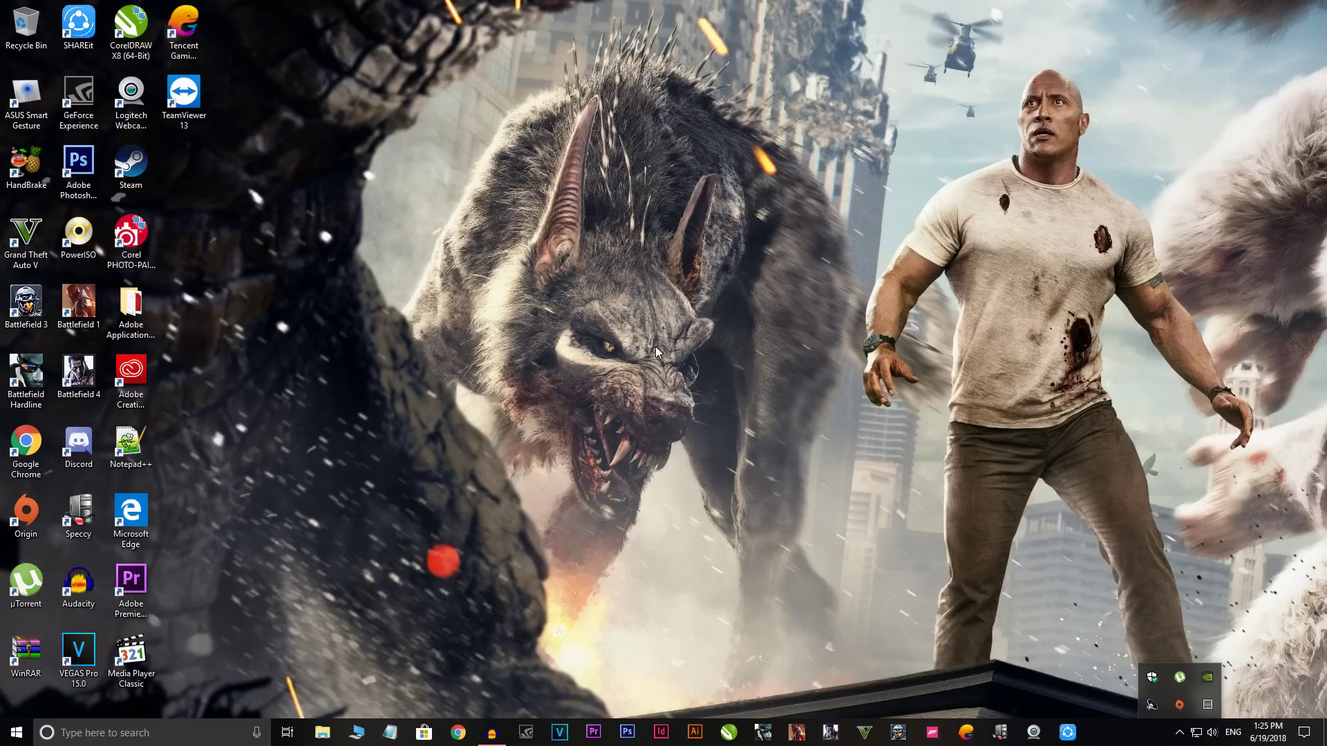
click(965, 732)
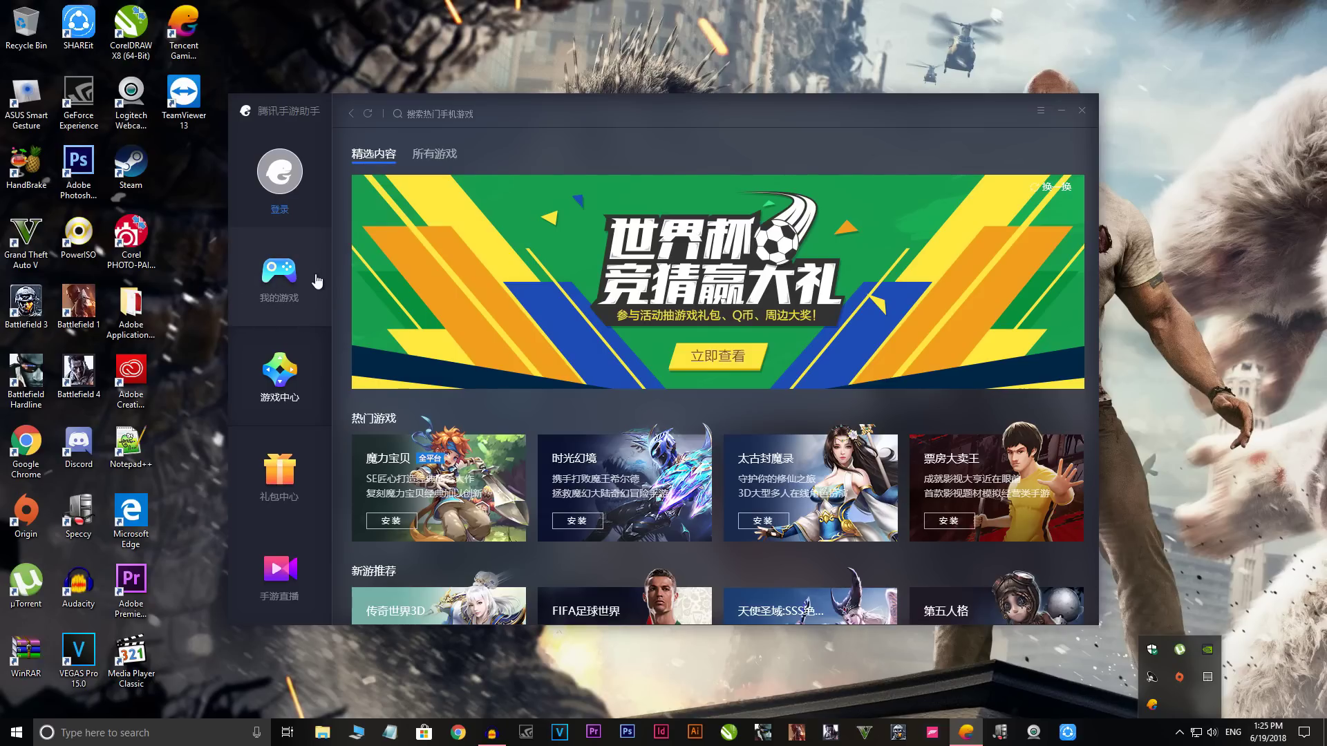
Go to 我的游戏 and show the extra options beside PUBG MOBILE's 开始游戏
click(282, 280)
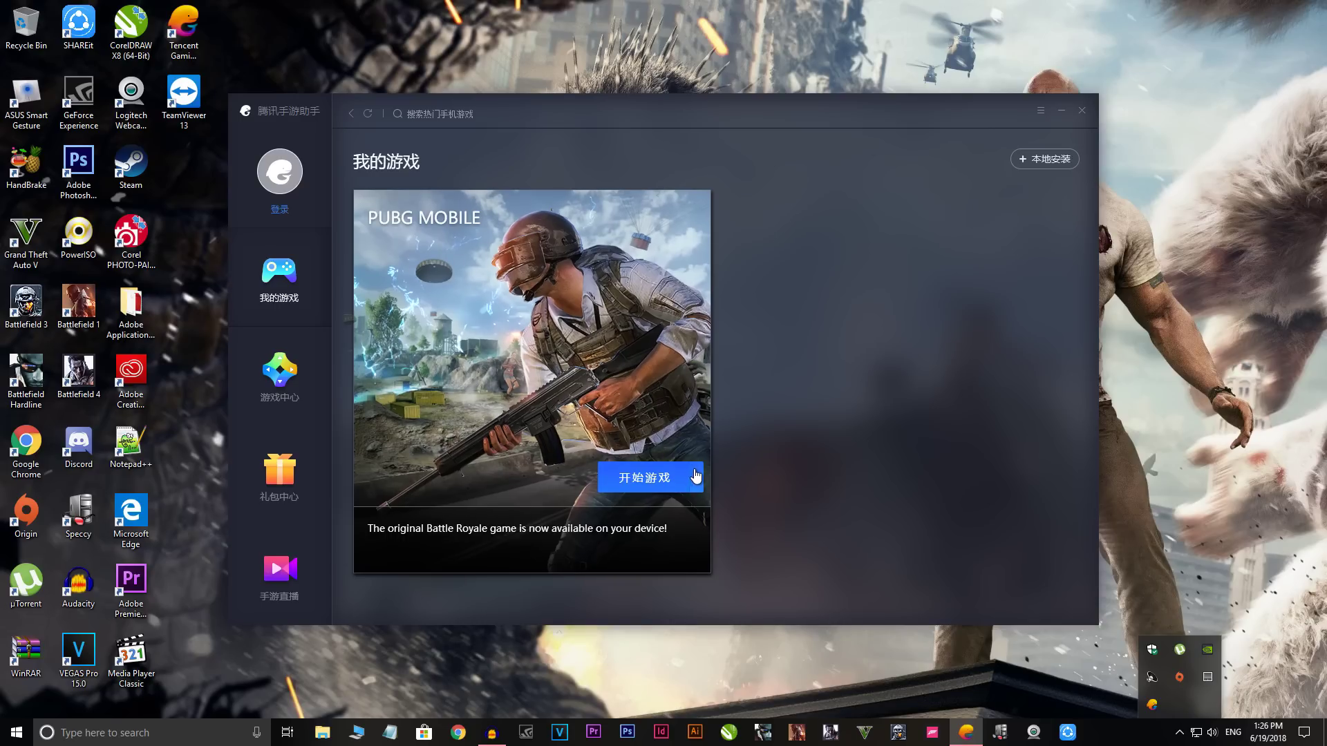
click(697, 481)
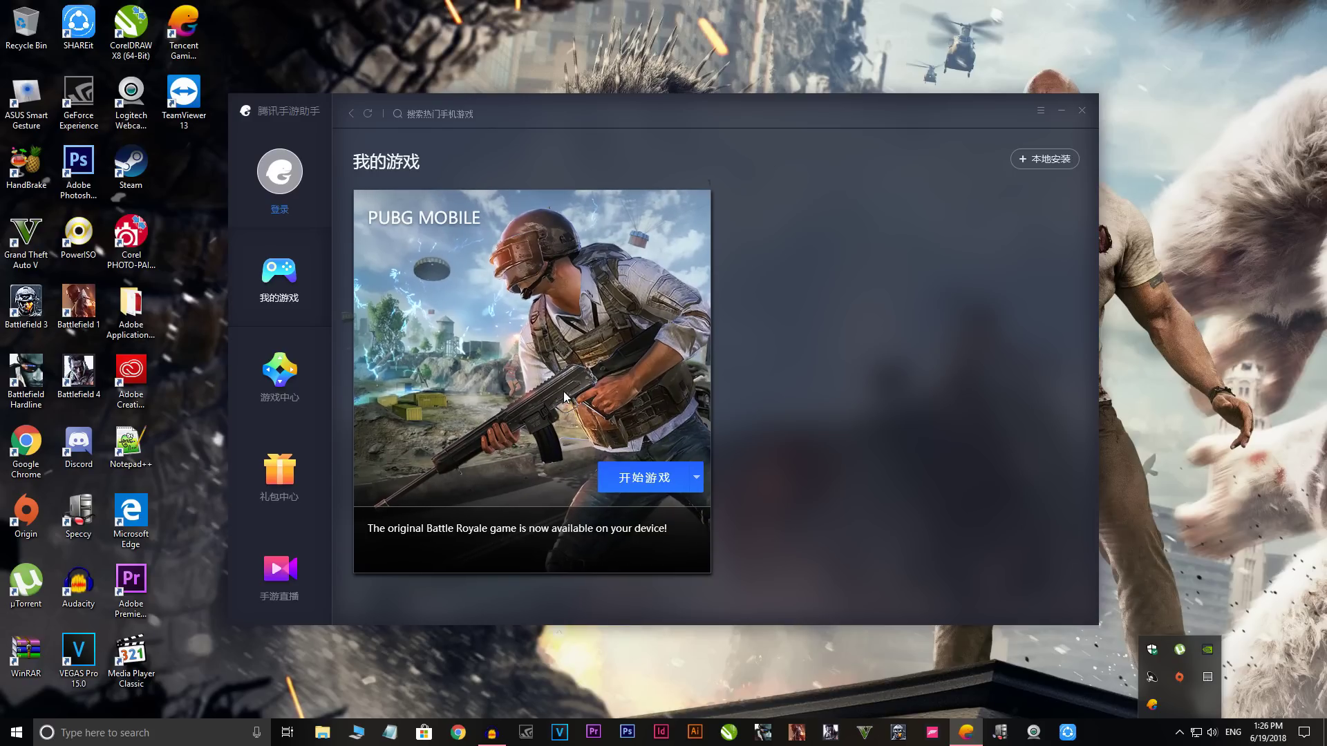
mouse_move(688, 489)
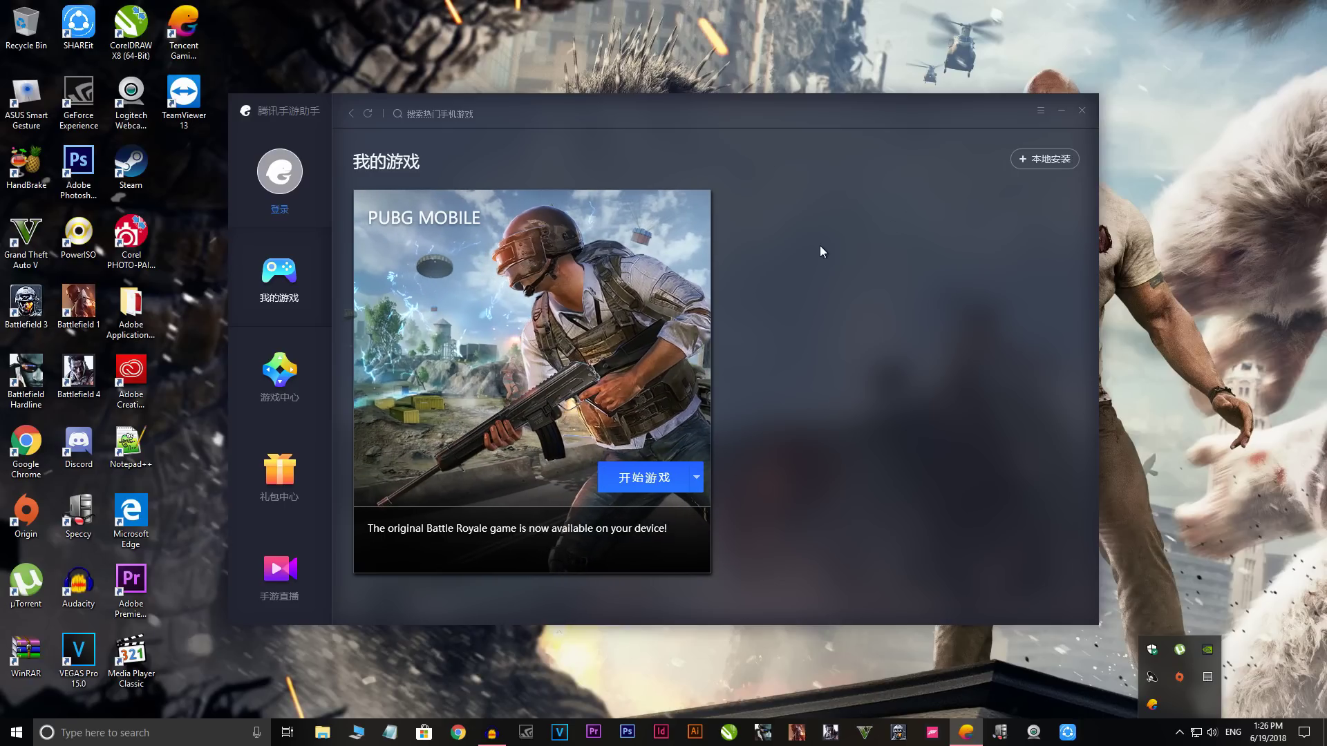
Install PUBG MOBILE_V0.6.0.apk from a local file using 本地安装
click(1045, 159)
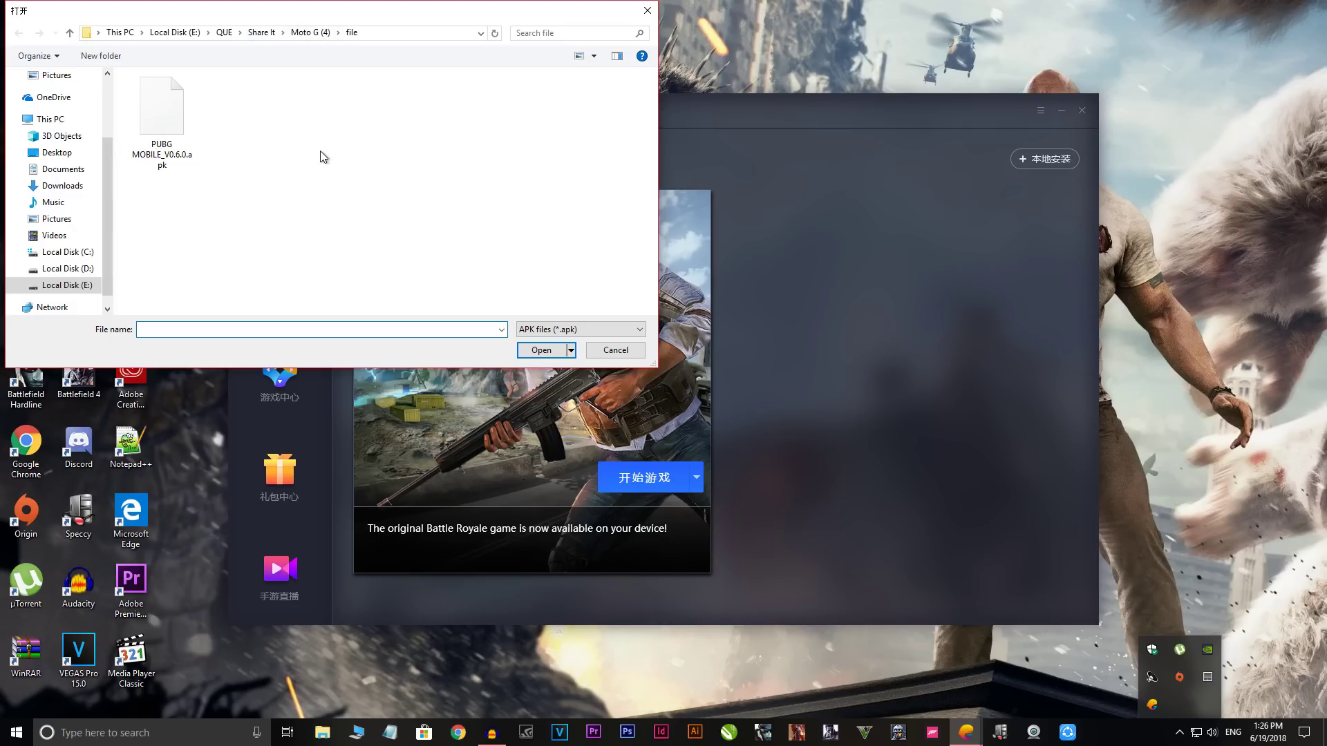
click(172, 136)
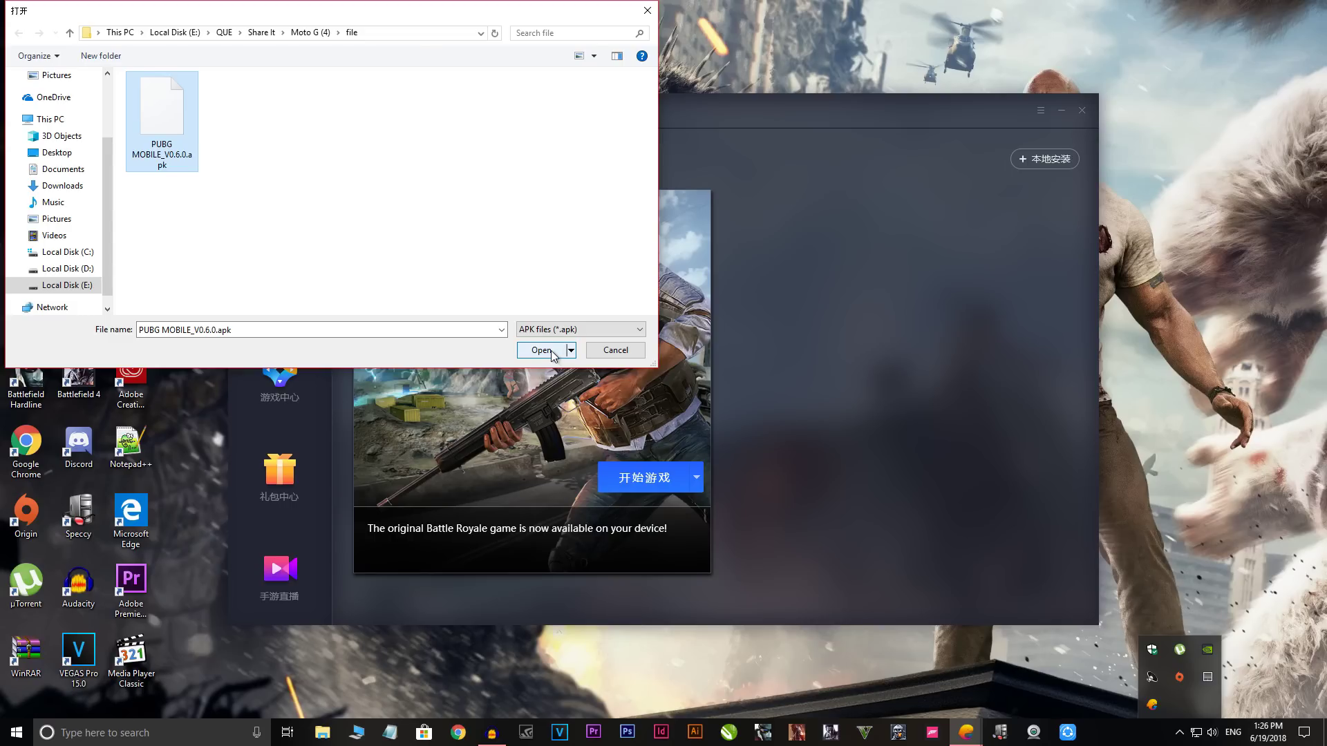
click(611, 354)
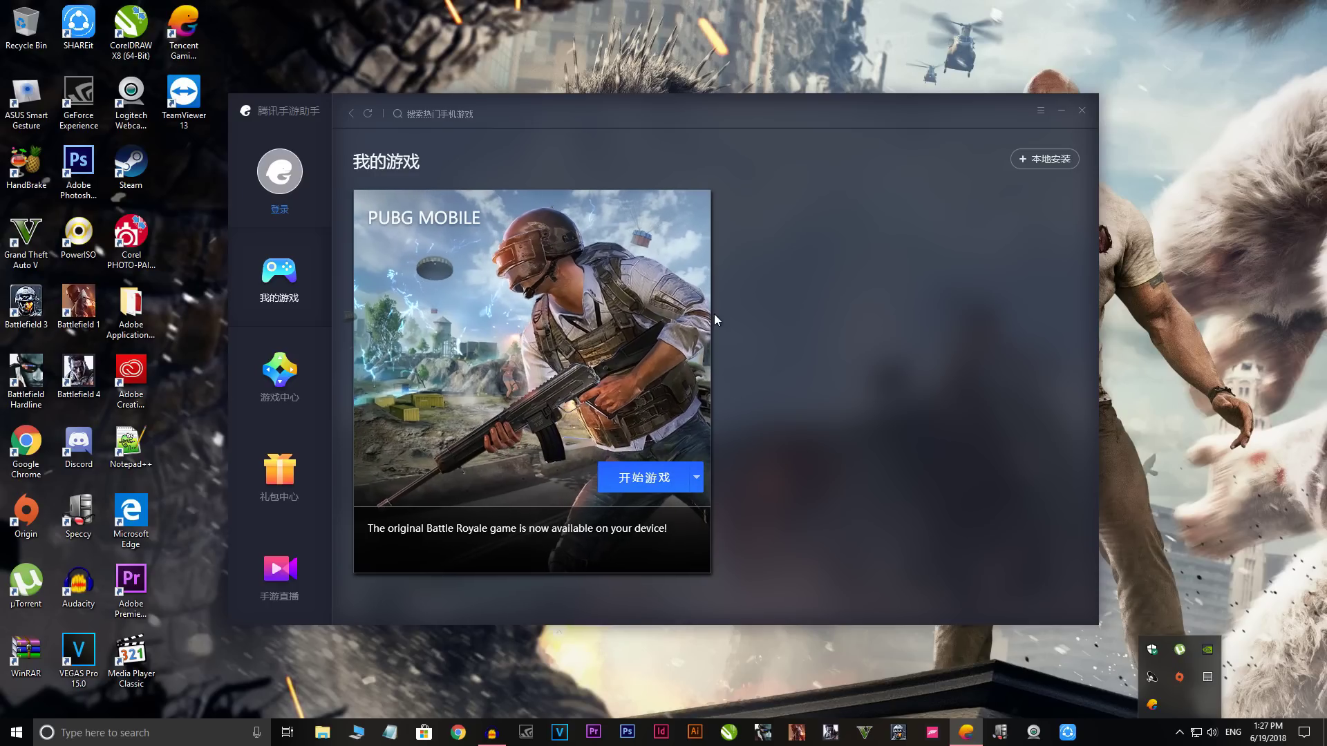
Save English as the interface language in 设置中心, confirm the restart notice, and close the window
click(1040, 112)
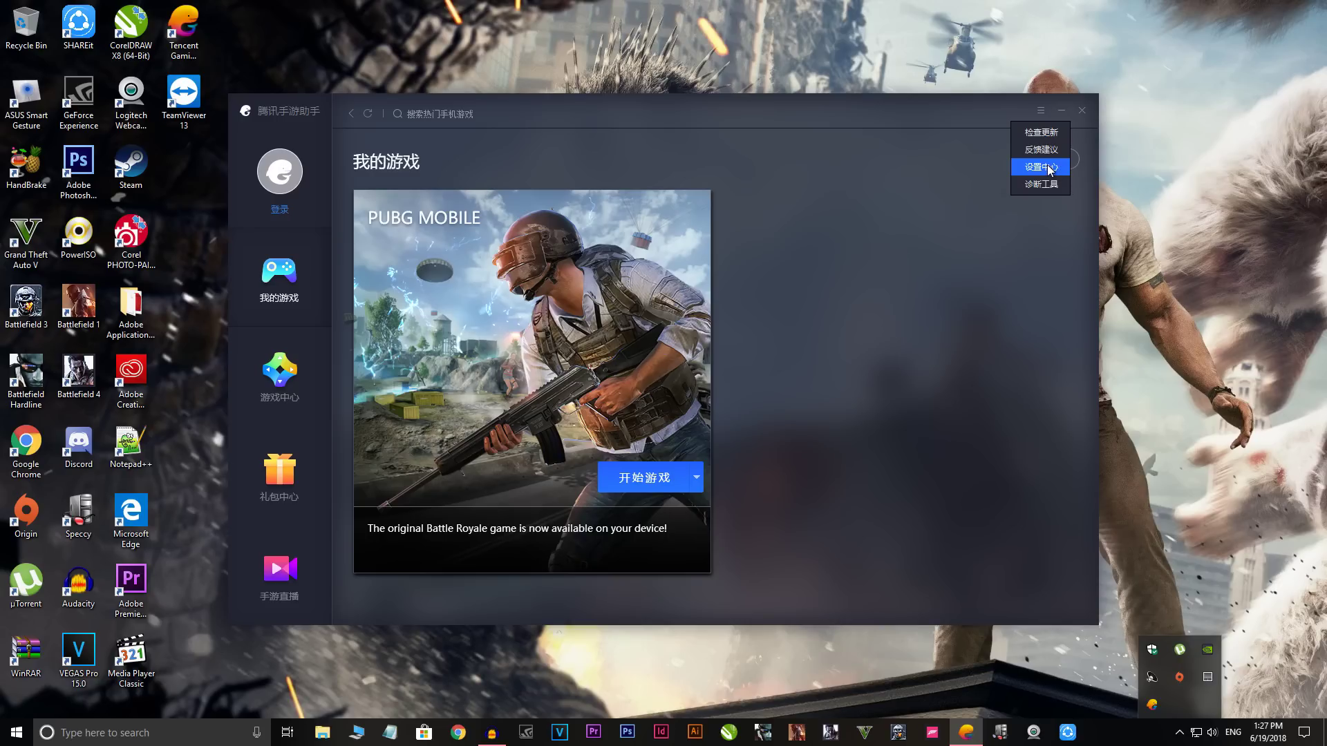
click(1047, 168)
click(580, 399)
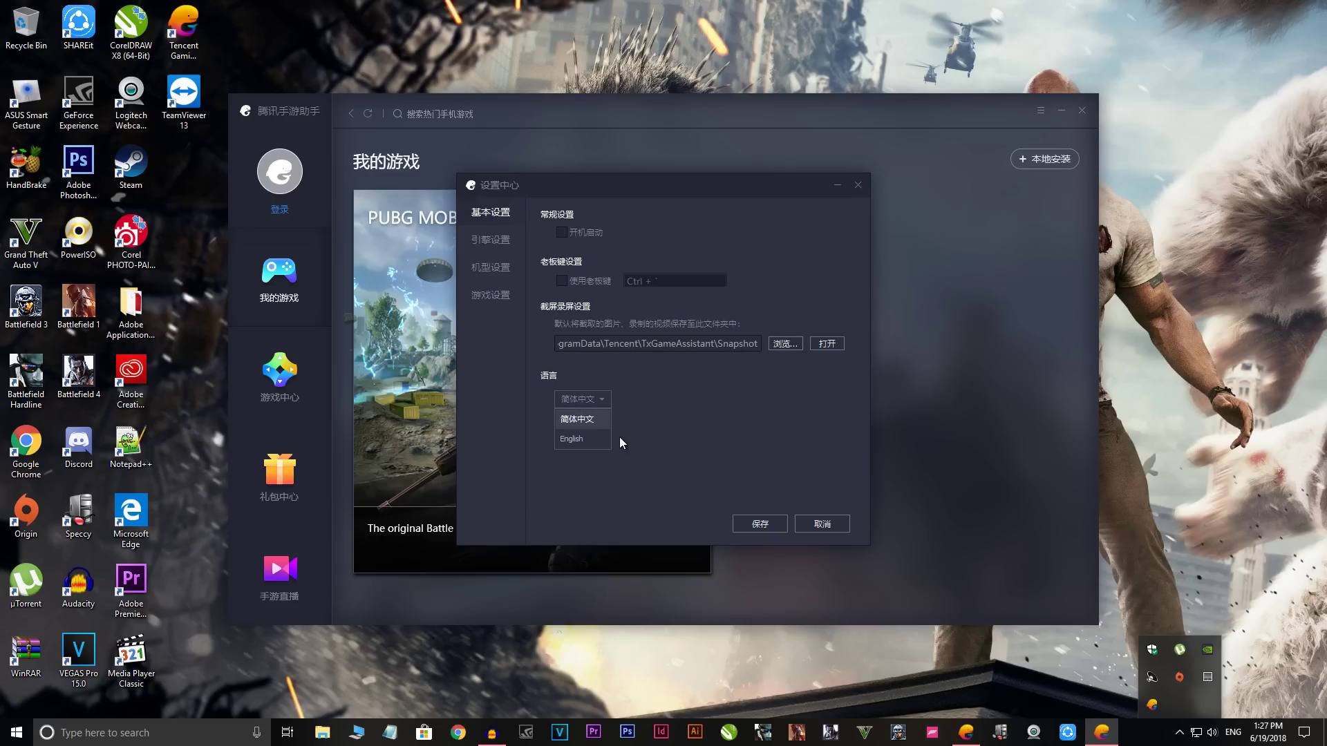
click(580, 441)
click(759, 525)
click(768, 388)
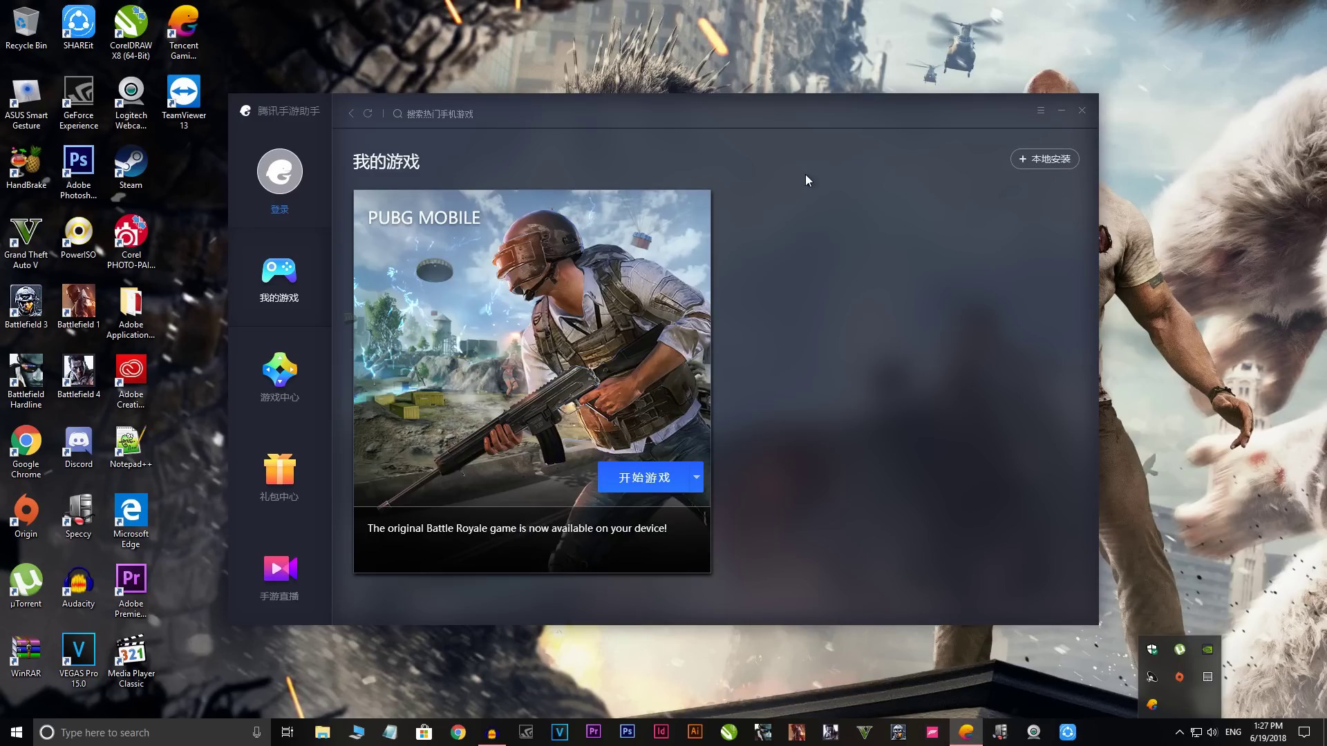
click(1037, 111)
click(1082, 110)
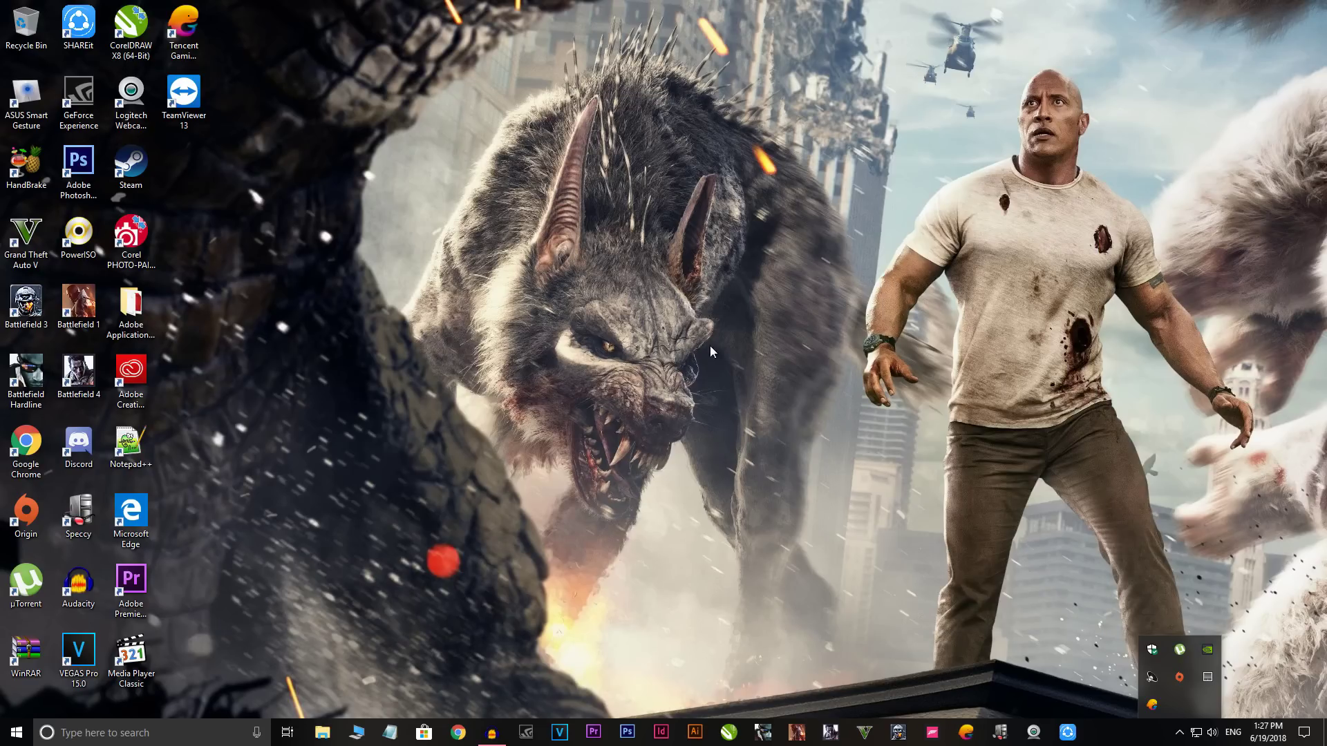
Quit Tencent Gaming Buddy via the tray icon's 退出 and refresh the desktop
right_click(1151, 704)
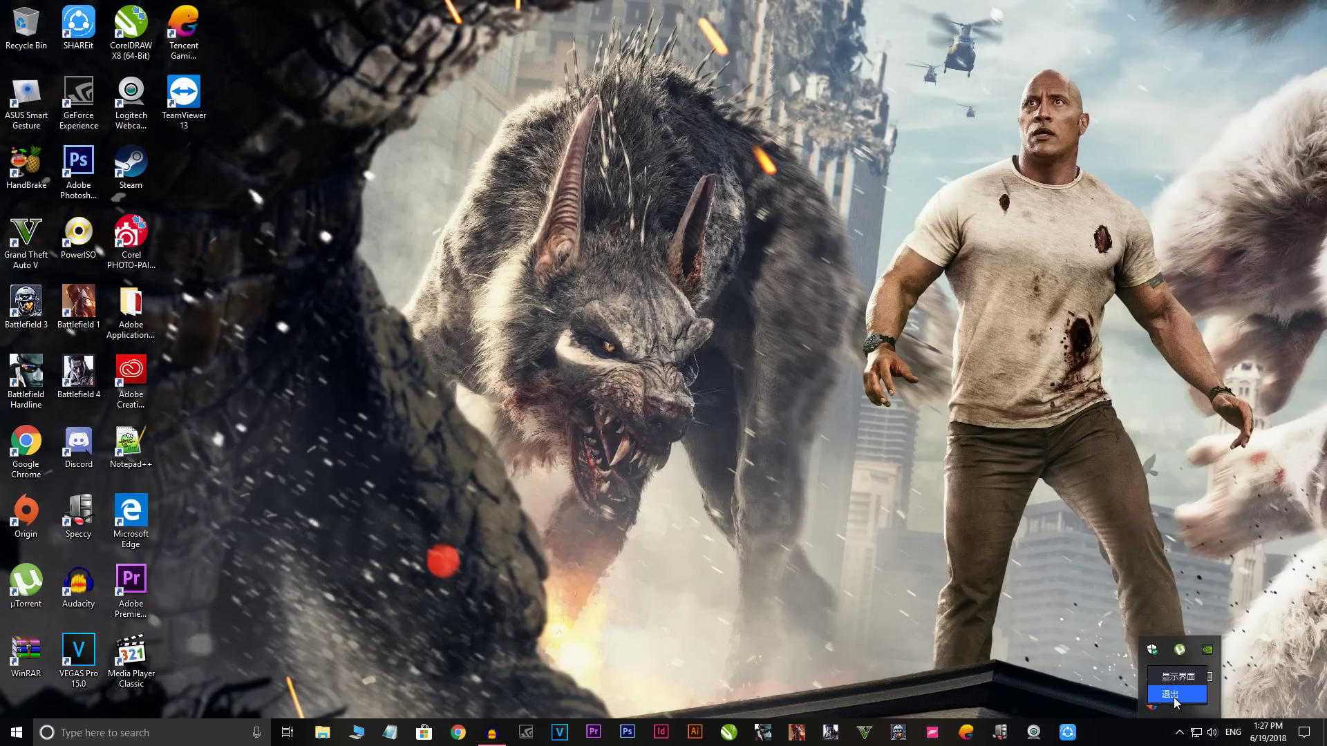
click(1174, 696)
right_click(641, 354)
right_click(614, 310)
click(674, 352)
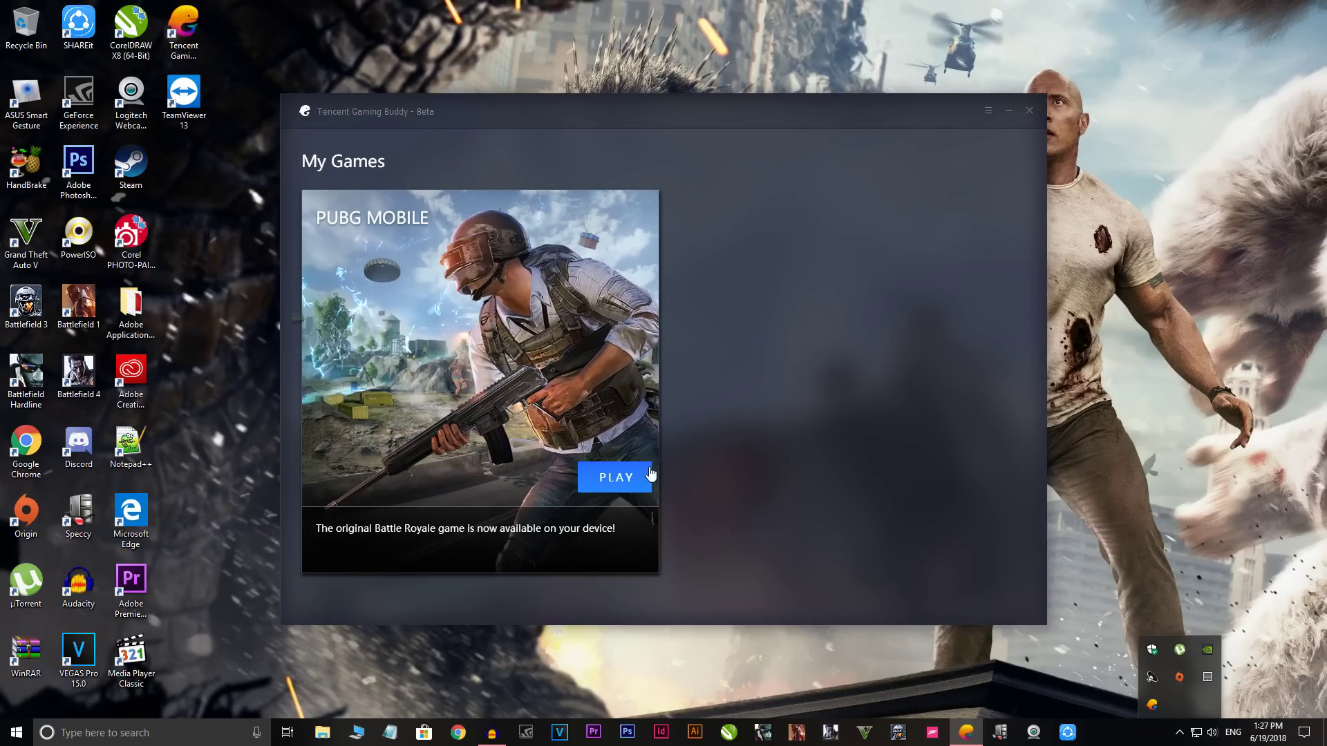
Start PUBG MOBILE, dismiss the Update Galaxy Apps message, and go full screen with F11
click(625, 479)
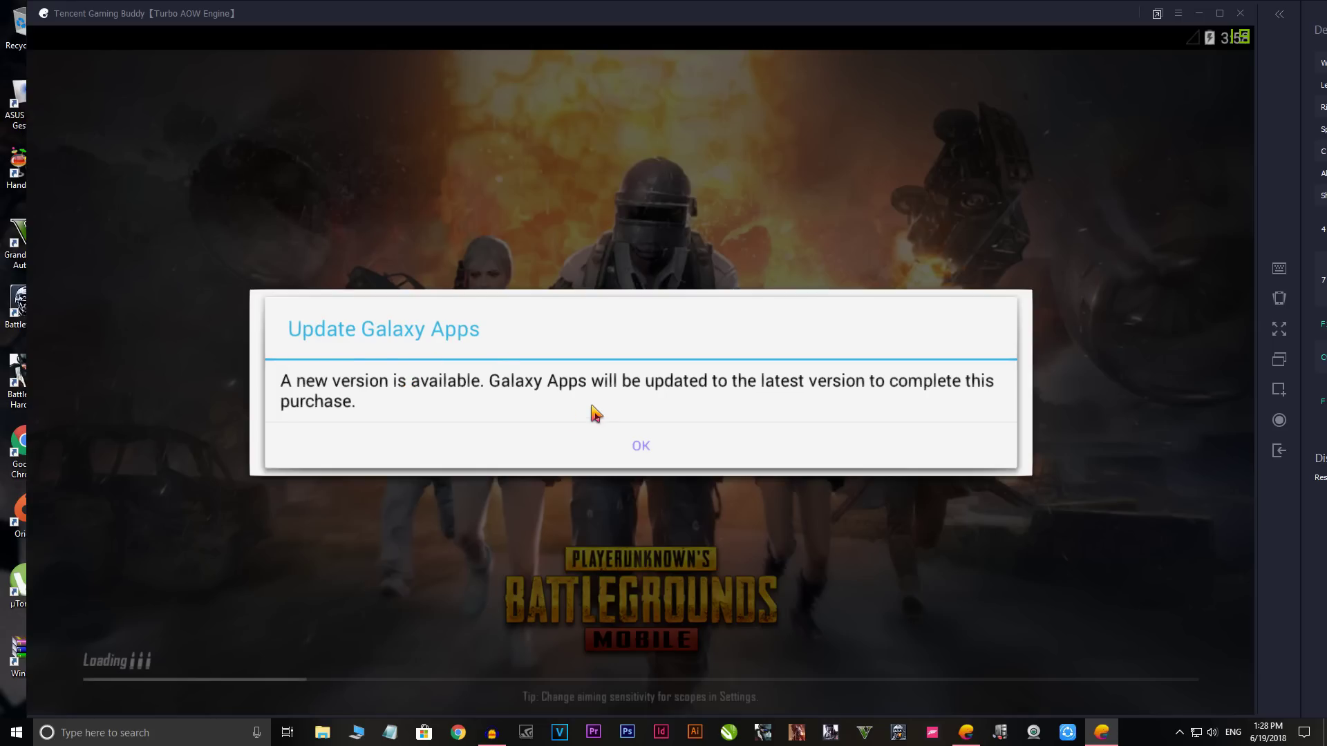
click(645, 453)
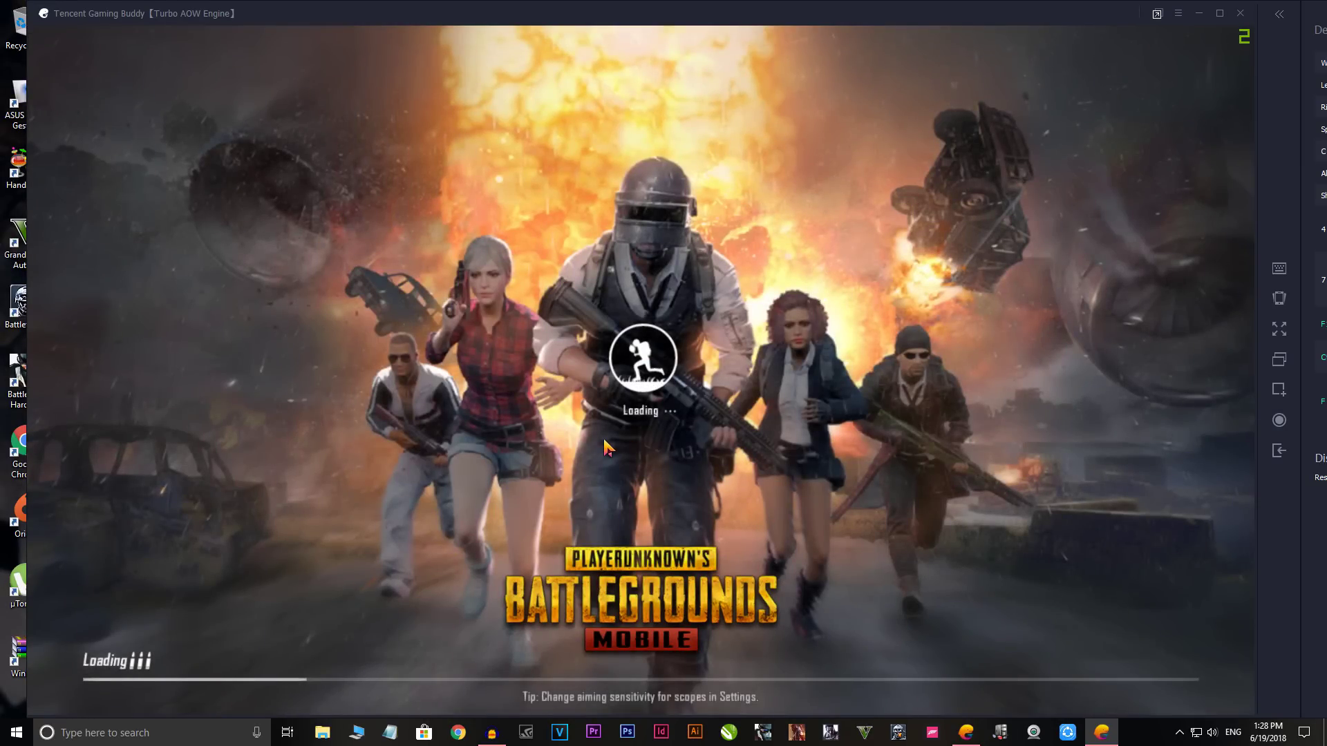
key(F11)
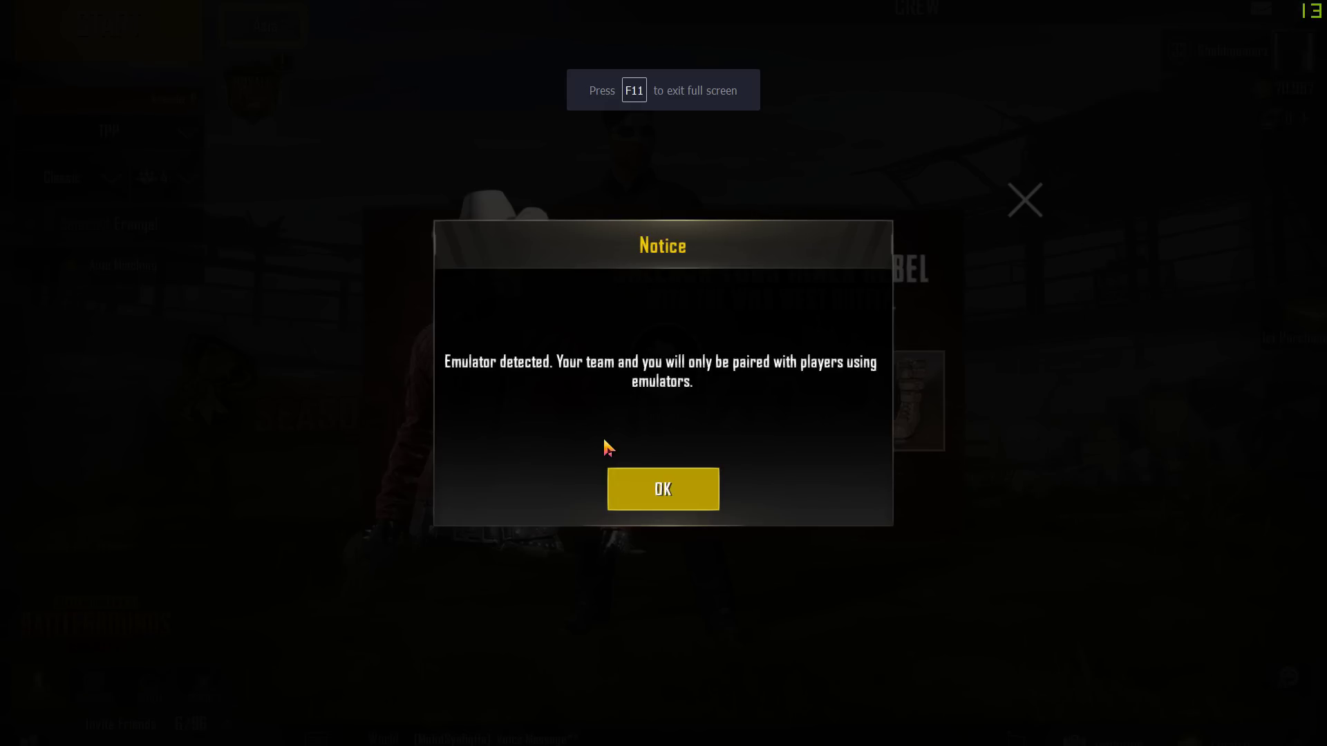